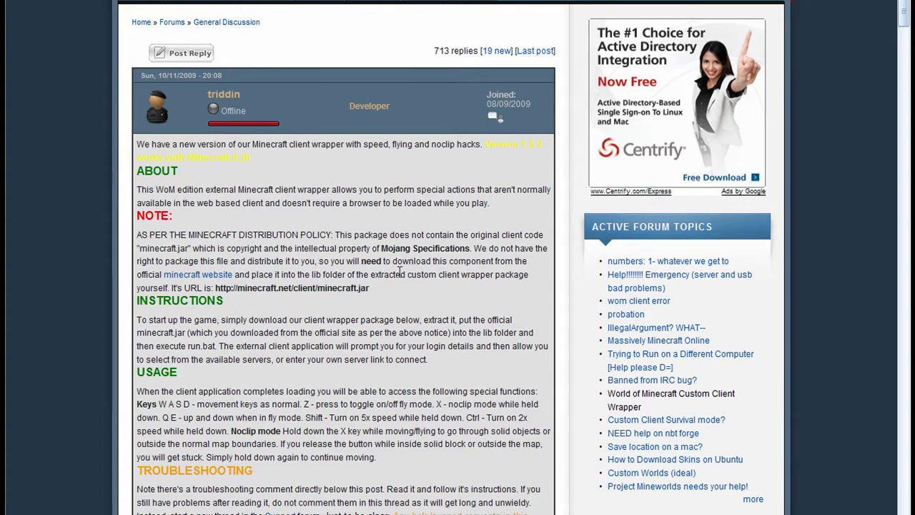
Scroll the forum post to its Downloads section and highlight the womclient-1.5.9.zip link
{"action": "scroll", "coordinate": [399, 271], "scroll_direction": "down", "scroll_amount": 3}
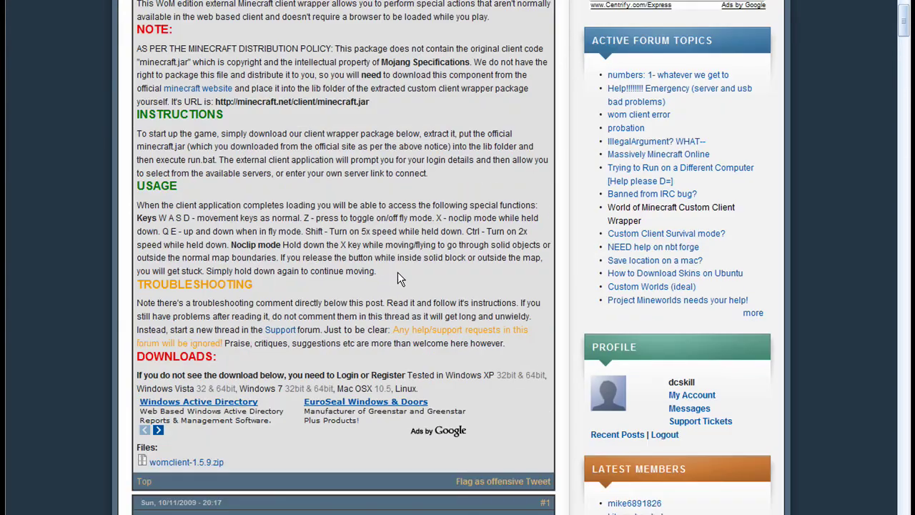
{"action": "scroll", "coordinate": [397, 272], "scroll_direction": "up", "scroll_amount": 1}
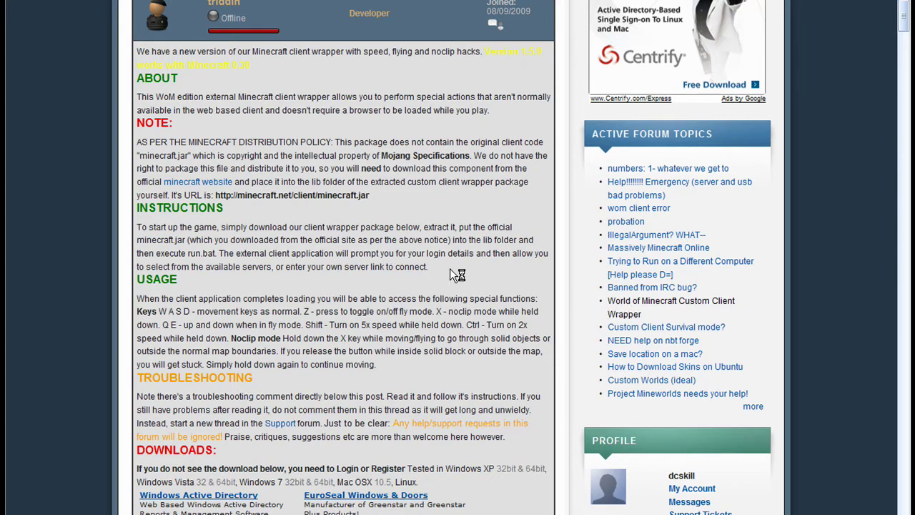
{"action": "scroll", "coordinate": [449, 268], "scroll_direction": "up", "scroll_amount": 2}
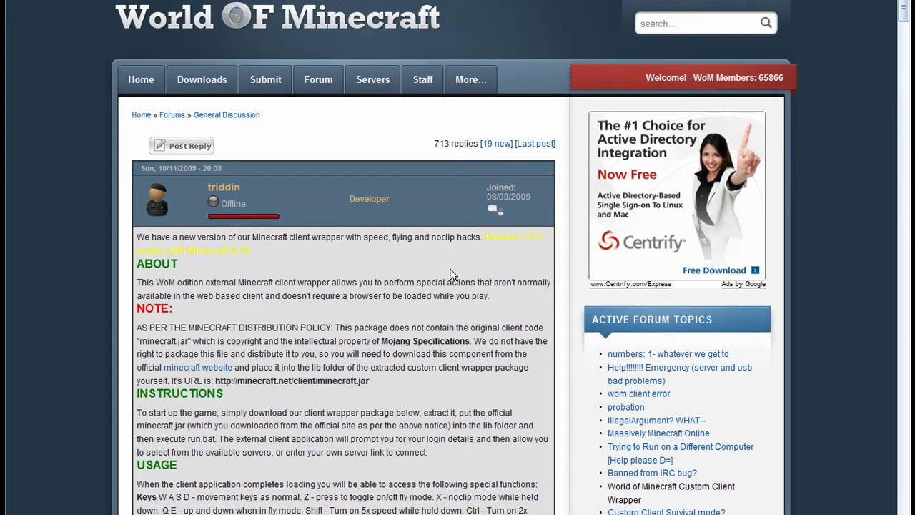
{"action": "scroll", "coordinate": [450, 268], "scroll_direction": "down", "scroll_amount": 3}
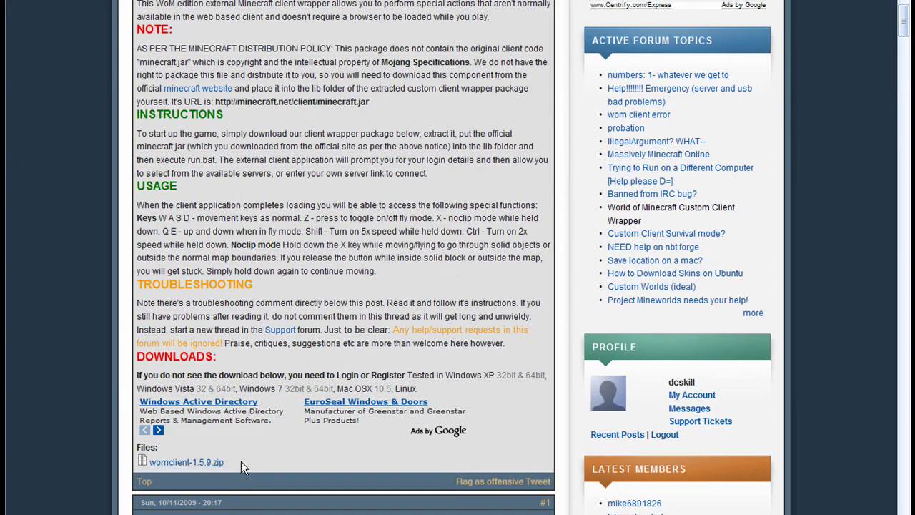
{"action": "mouse_move", "coordinate": [241, 461]}
{"action": "left_mouse_down"}
{"action": "mouse_move", "coordinate": [169, 461]}
{"action": "mouse_move", "coordinate": [191, 468]}
{"action": "left_mouse_up"}
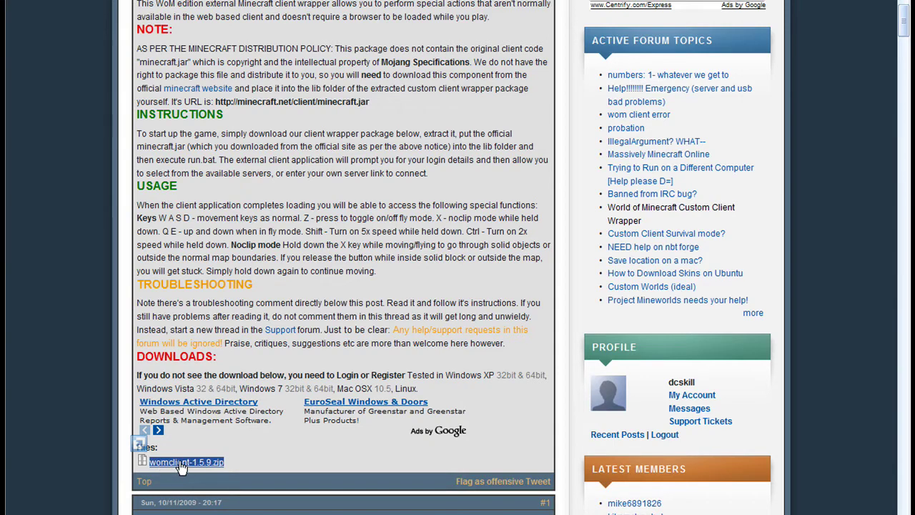
Download womclient-1.5.9.zip and the official minecraft.jar to the desktop
{"action": "left_click", "coordinate": [183, 463]}
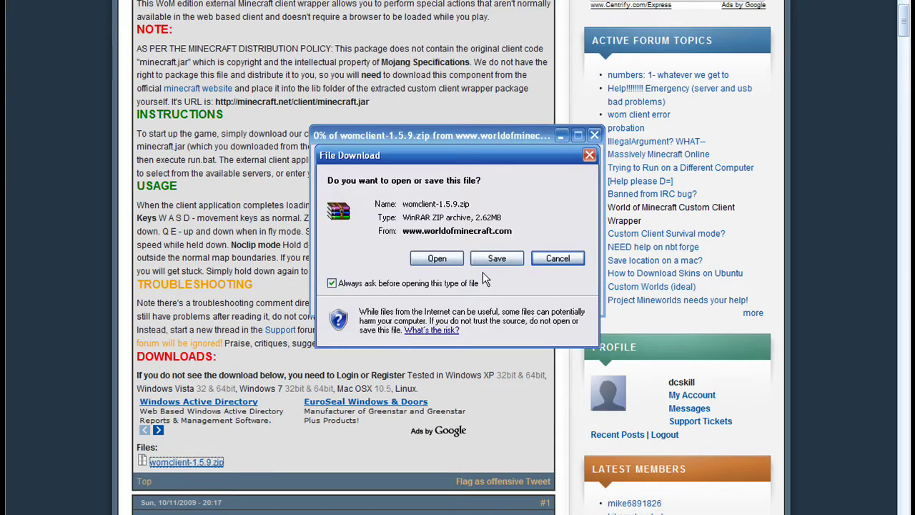
{"action": "left_click", "coordinate": [558, 258]}
{"action": "scroll", "coordinate": [364, 261], "scroll_direction": "up", "scroll_amount": 5}
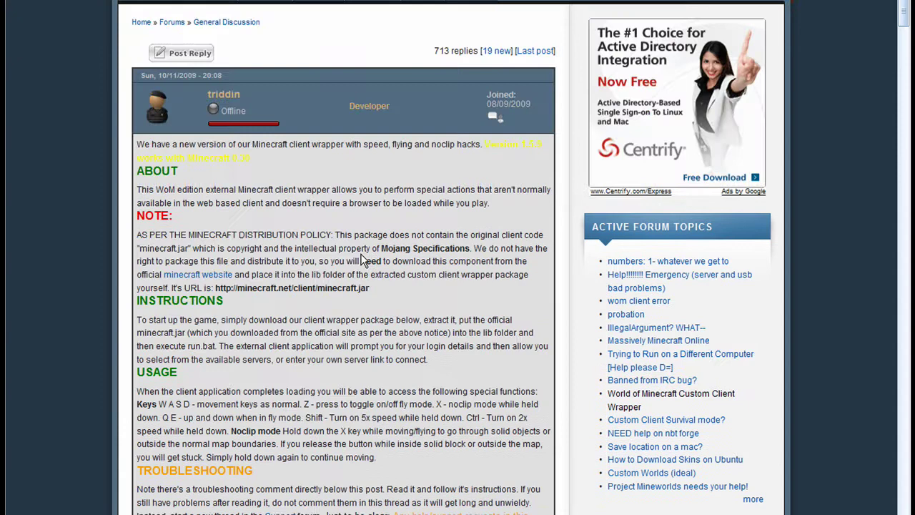
{"action": "mouse_move", "coordinate": [372, 293]}
{"action": "left_mouse_down"}
{"action": "mouse_move", "coordinate": [225, 300]}
{"action": "mouse_move", "coordinate": [230, 289]}
{"action": "mouse_move", "coordinate": [214, 289]}
{"action": "left_mouse_up"}
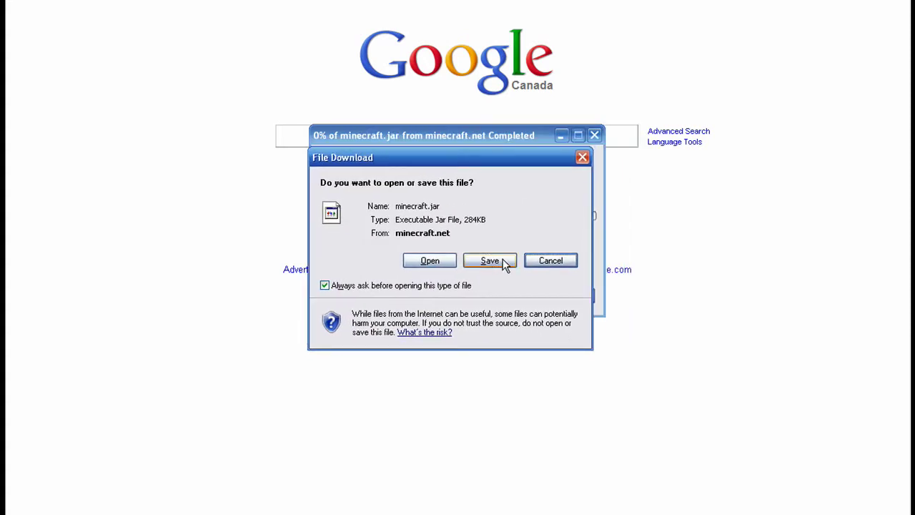
{"action": "left_click", "coordinate": [537, 261]}
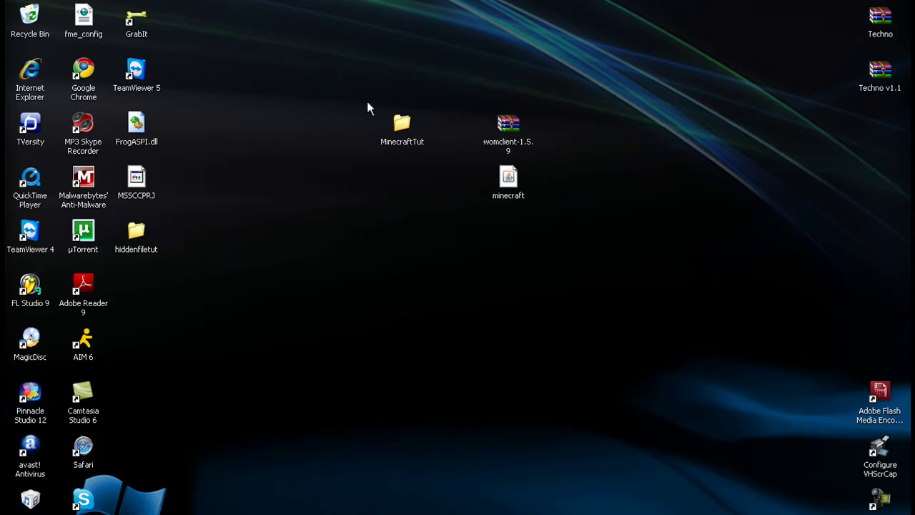
Open the MinecraftTut folder on the desktop to check its current contents
{"action": "mouse_move", "coordinate": [338, 70]}
{"action": "left_mouse_down"}
{"action": "mouse_move", "coordinate": [458, 175]}
{"action": "mouse_move", "coordinate": [429, 200]}
{"action": "left_mouse_up"}
{"action": "left_click", "coordinate": [425, 213]}
{"action": "mouse_move", "coordinate": [408, 126]}
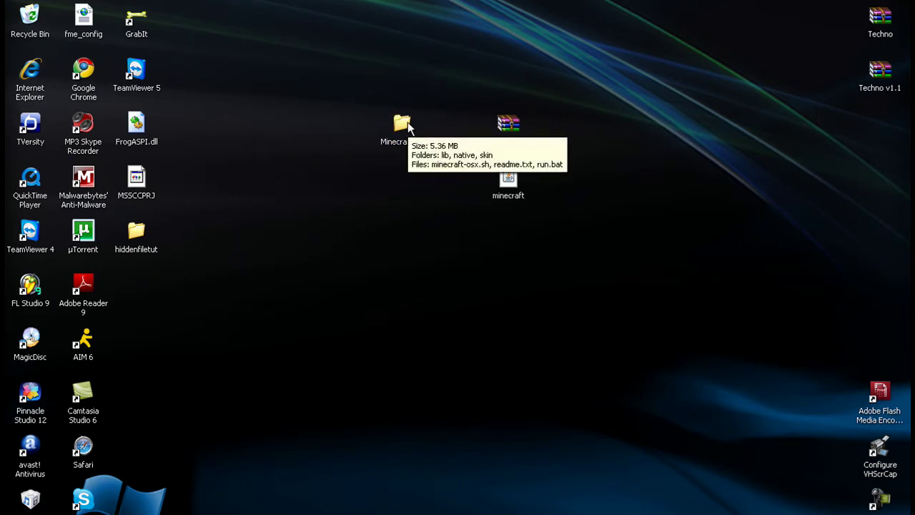
{"action": "double_click", "coordinate": [402, 124]}
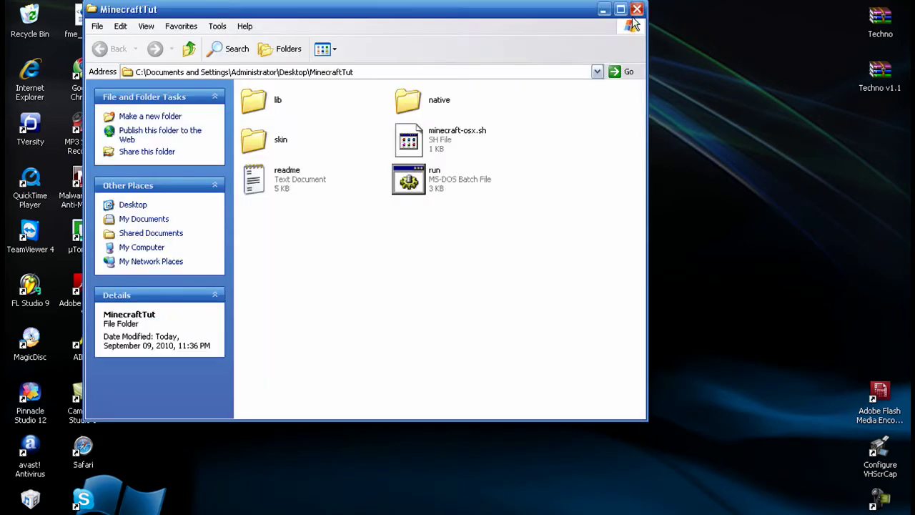
{"action": "left_click", "coordinate": [636, 10]}
Copy all womclient-1.5.9.zip entries into MinecraftTut, replacing the existing lib and solaris folders
{"action": "double_click", "coordinate": [504, 134]}
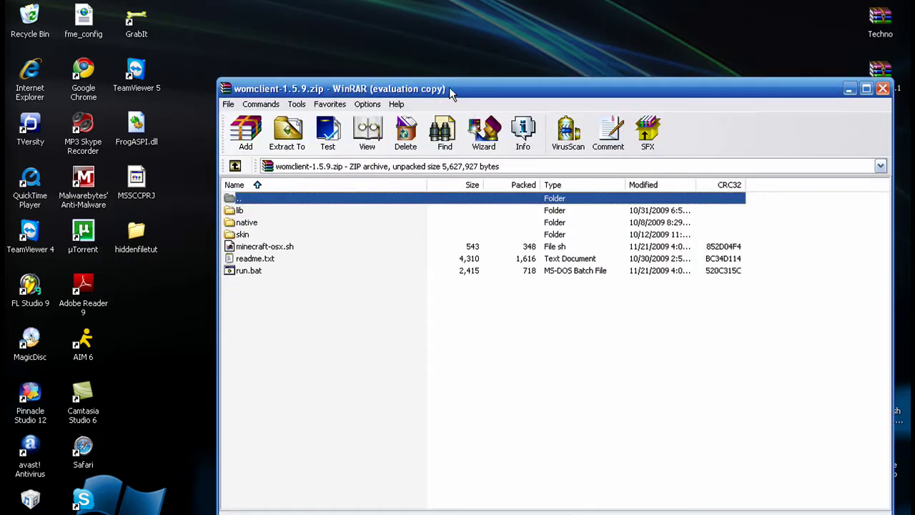
{"action": "left_click_drag", "start_coordinate": [450, 92], "coordinate": [511, 212]}
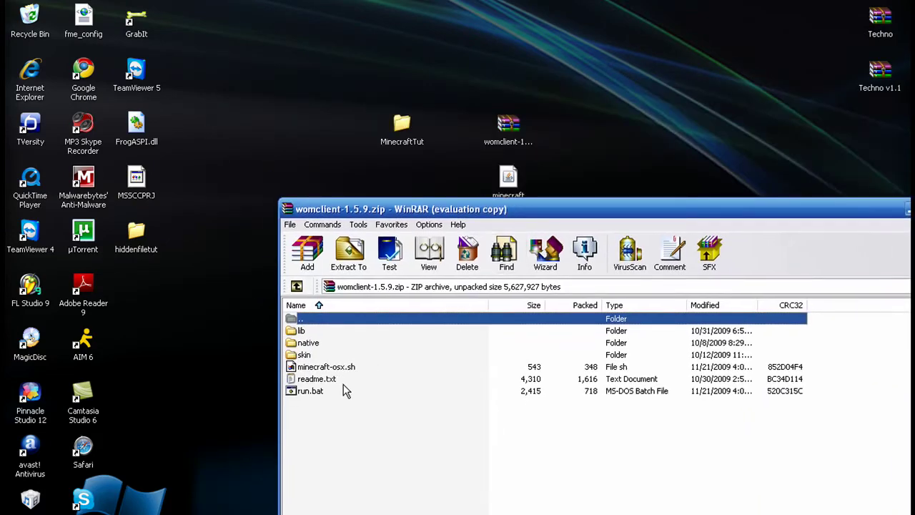
{"action": "left_click", "coordinate": [727, 373]}
{"action": "left_click_drag", "start_coordinate": [330, 422], "coordinate": [325, 330]}
{"action": "mouse_move", "coordinate": [318, 392]}
{"action": "left_mouse_down"}
{"action": "mouse_move", "coordinate": [413, 153]}
{"action": "mouse_move", "coordinate": [404, 123]}
{"action": "left_mouse_up"}
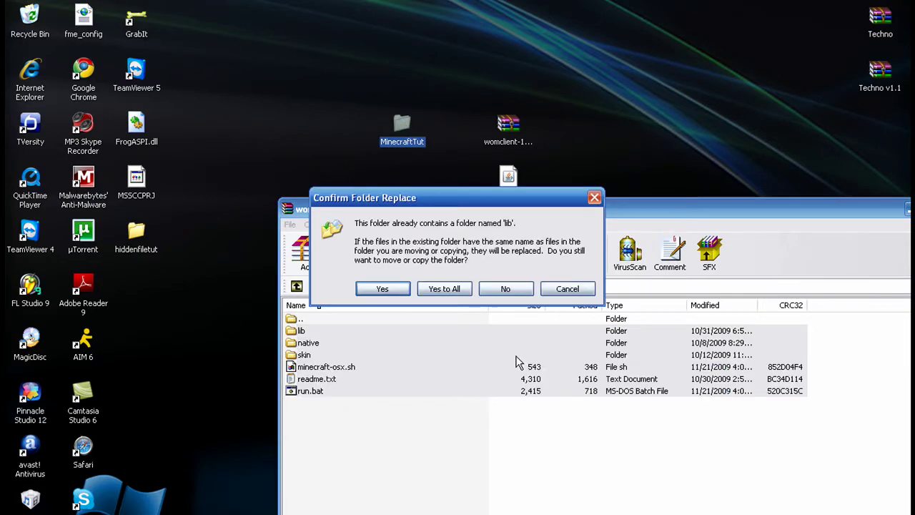
{"action": "left_click", "coordinate": [378, 288]}
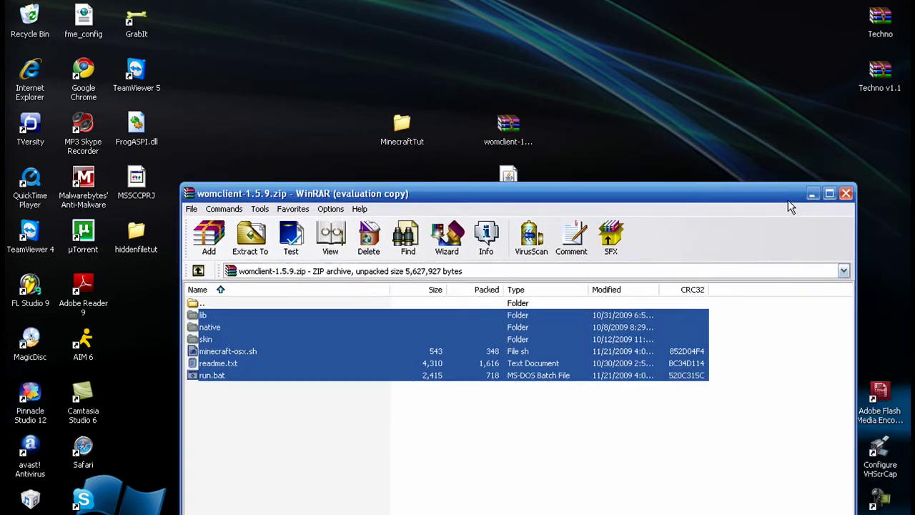
Move minecraft.jar from the desktop into the MinecraftTut folder
{"action": "left_click", "coordinate": [788, 205]}
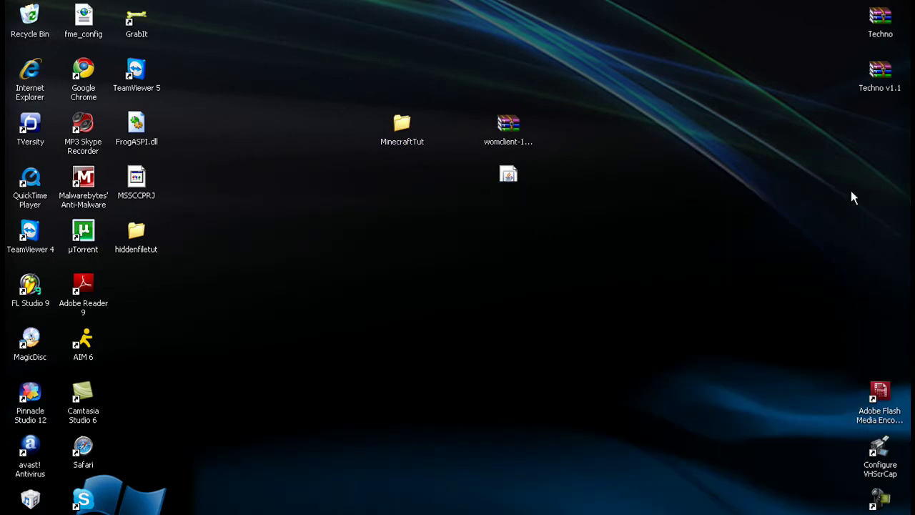
{"action": "left_click", "coordinate": [509, 184]}
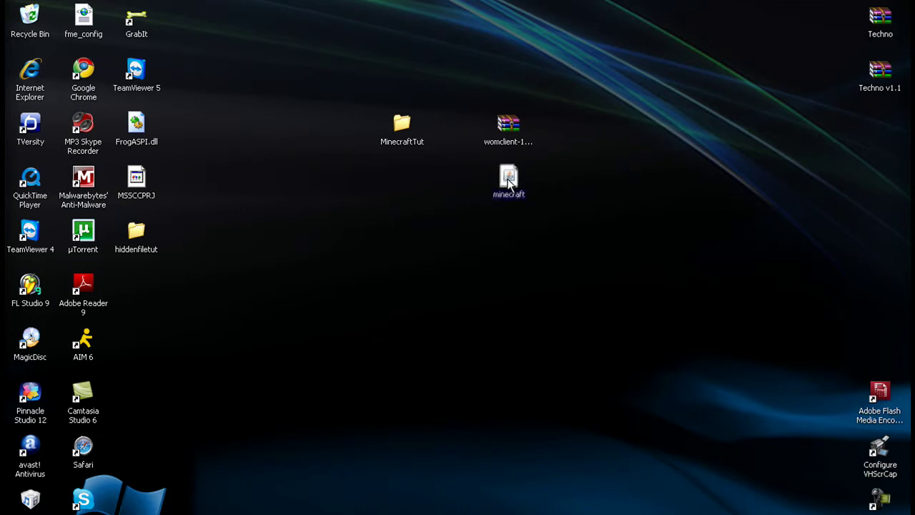
{"action": "left_click_drag", "start_coordinate": [509, 184], "coordinate": [404, 132]}
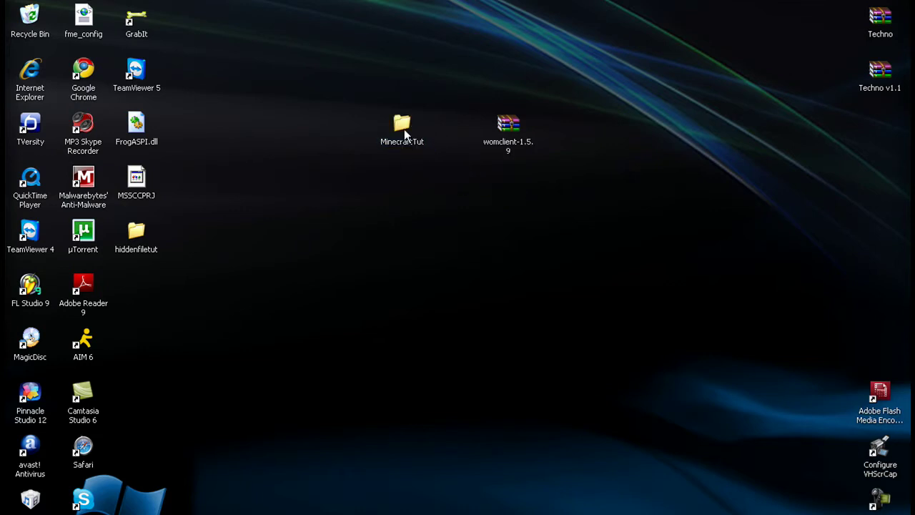
{"action": "double_click", "coordinate": [404, 132]}
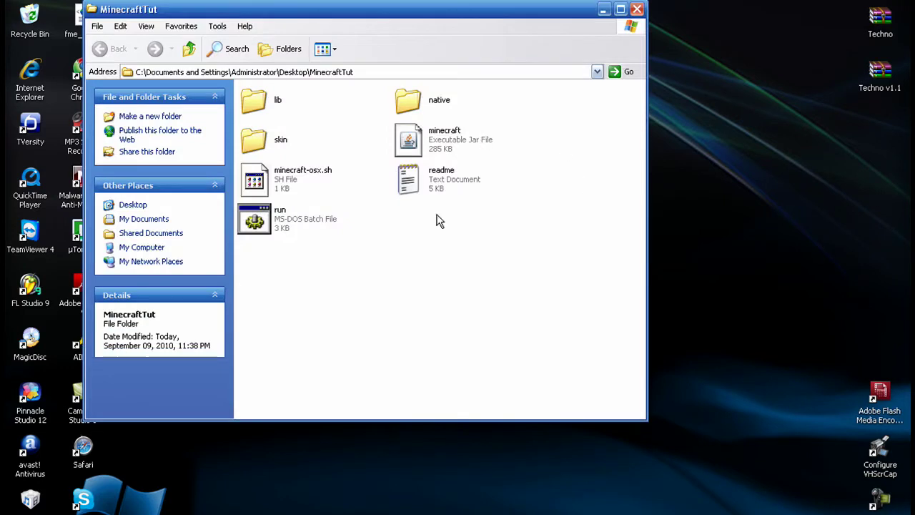
Move minecraft.jar into the lib folder and confirm it sits beside the wom and lwjgl jars
{"action": "mouse_move", "coordinate": [407, 140]}
{"action": "left_mouse_down"}
{"action": "mouse_move", "coordinate": [422, 149]}
{"action": "mouse_move", "coordinate": [303, 109]}
{"action": "mouse_move", "coordinate": [250, 105]}
{"action": "left_mouse_up"}
{"action": "left_click", "coordinate": [251, 104]}
{"action": "double_click", "coordinate": [254, 103]}
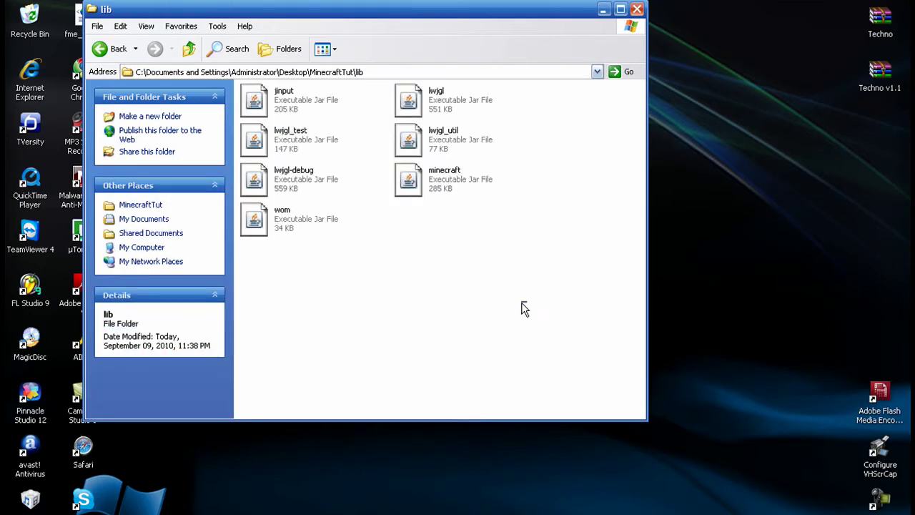
{"action": "mouse_move", "coordinate": [528, 303]}
{"action": "left_mouse_down"}
{"action": "mouse_move", "coordinate": [281, 159]}
{"action": "mouse_move", "coordinate": [252, 96]}
{"action": "mouse_move", "coordinate": [438, 311]}
{"action": "left_mouse_up"}
{"action": "left_click", "coordinate": [108, 54]}
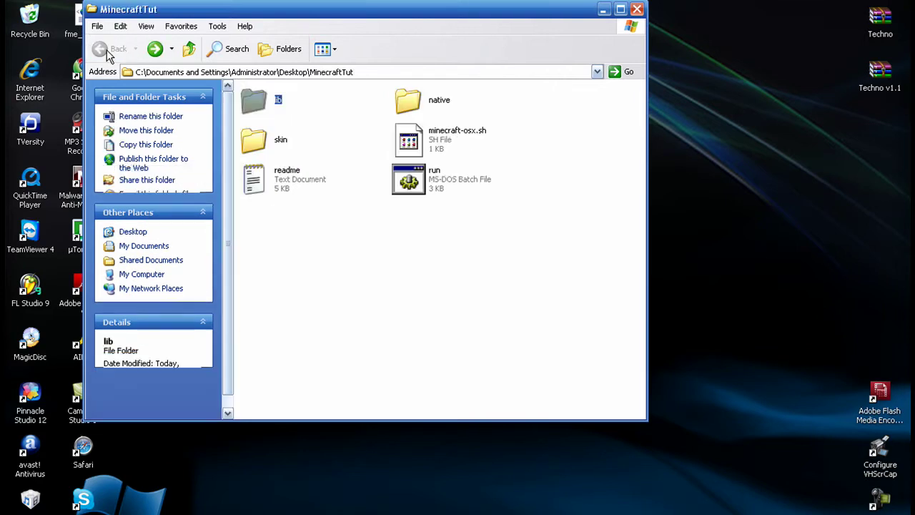
Start the client from run.bat and log in with the saved username and password
{"action": "double_click", "coordinate": [407, 179]}
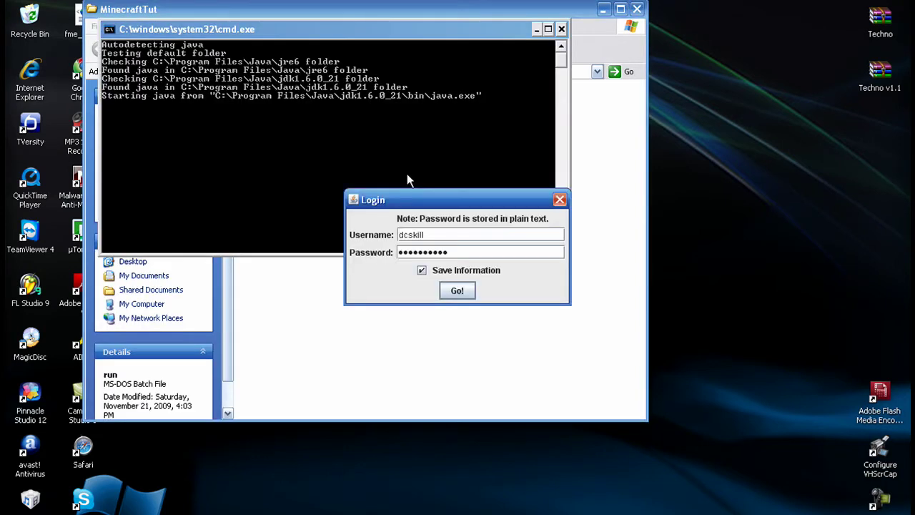
{"action": "mouse_move", "coordinate": [408, 195]}
{"action": "left_mouse_down"}
{"action": "mouse_move", "coordinate": [413, 182]}
{"action": "mouse_move", "coordinate": [357, 175]}
{"action": "left_mouse_up"}
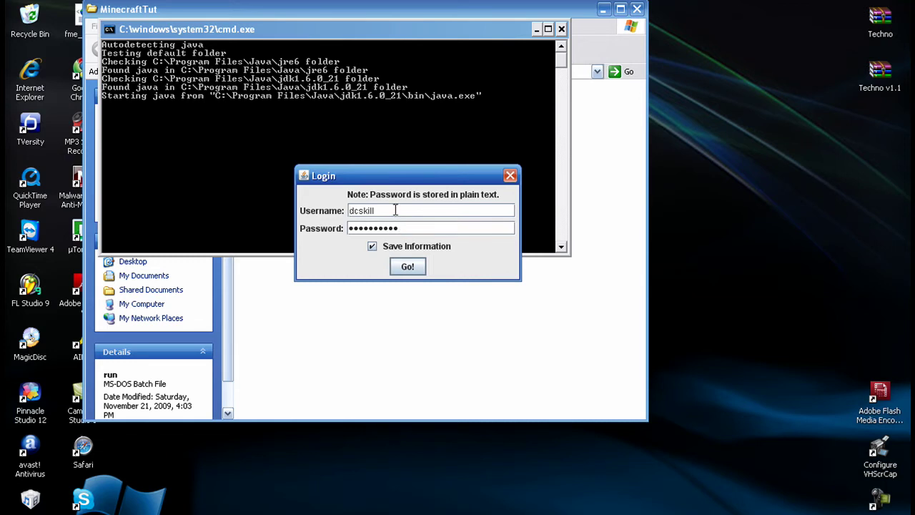
{"action": "left_click_drag", "start_coordinate": [395, 210], "coordinate": [351, 208]}
{"action": "key", "text": "Tab"}
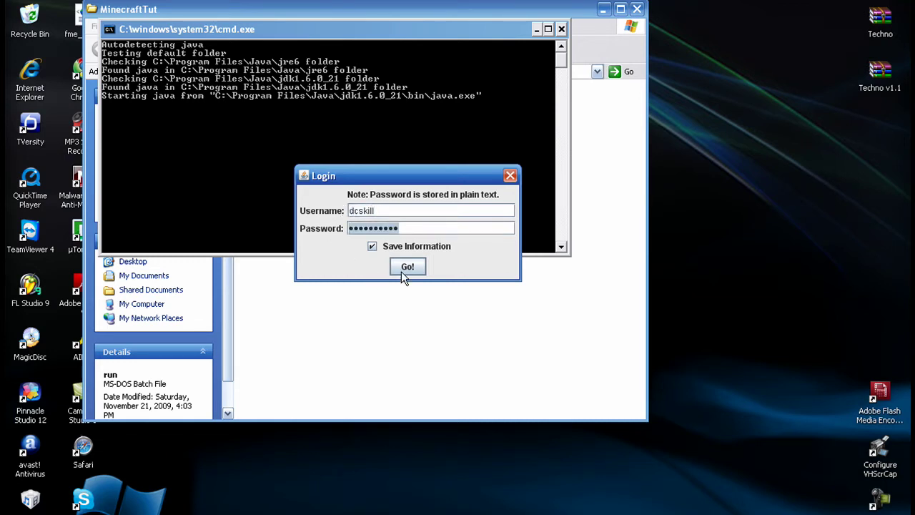
{"action": "left_click", "coordinate": [405, 270]}
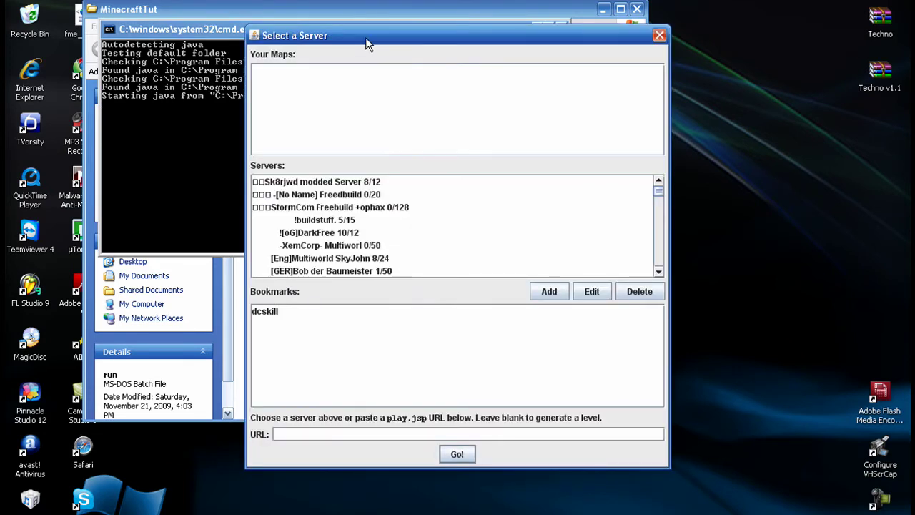
Browse the server list, trying the [MCZall] Default entry and servers starting with d
{"action": "mouse_move", "coordinate": [365, 37]}
{"action": "left_mouse_down"}
{"action": "mouse_move", "coordinate": [359, 53]}
{"action": "mouse_move", "coordinate": [361, 41]}
{"action": "left_mouse_up"}
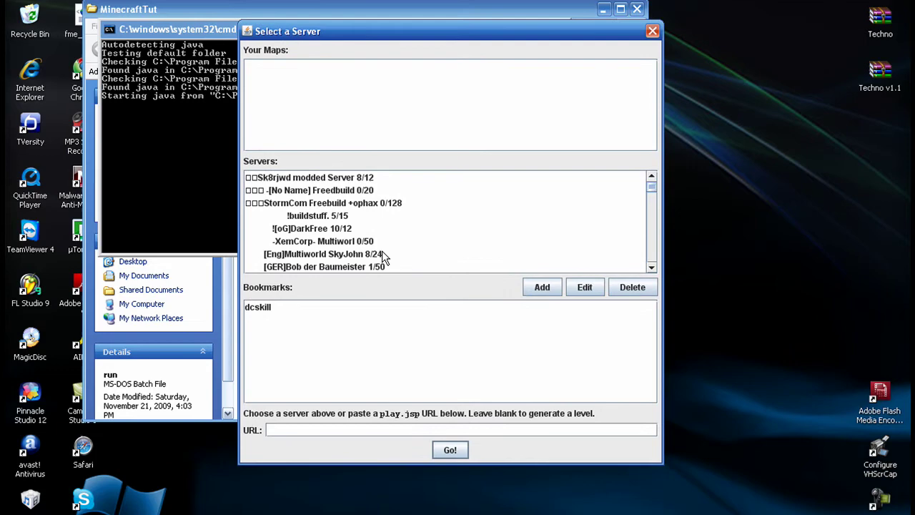
{"action": "mouse_move", "coordinate": [652, 190]}
{"action": "left_mouse_down"}
{"action": "mouse_move", "coordinate": [652, 262]}
{"action": "mouse_move", "coordinate": [652, 251]}
{"action": "left_mouse_up"}
{"action": "left_click", "coordinate": [433, 253]}
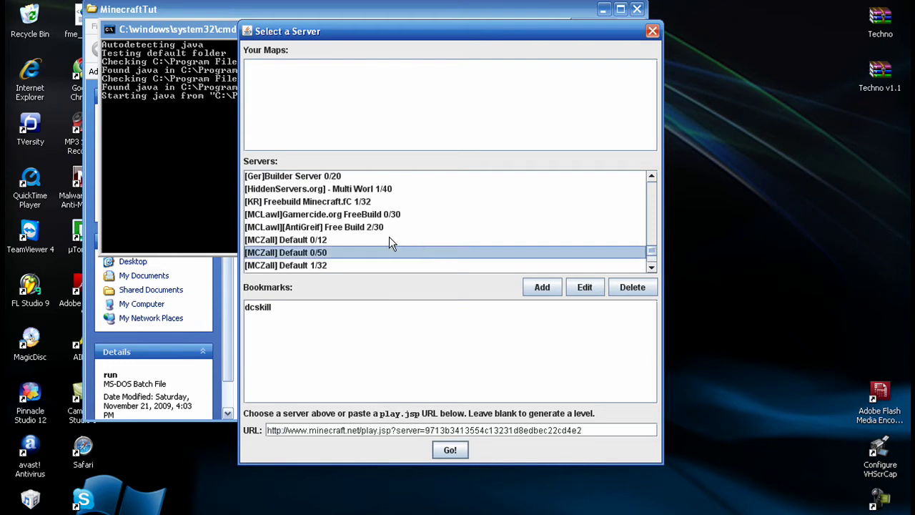
{"action": "key", "text": "d"}
{"action": "scroll", "coordinate": [389, 232], "scroll_direction": "down", "scroll_amount": 1}
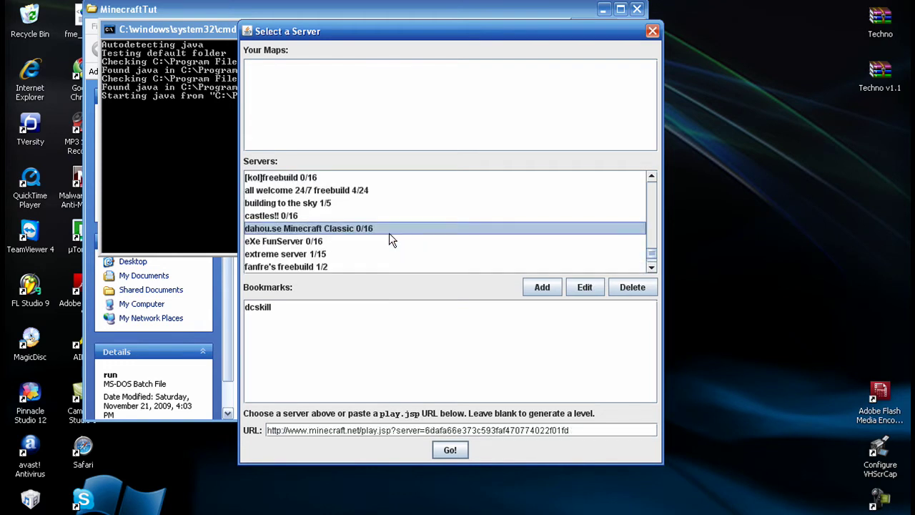
{"action": "scroll", "coordinate": [389, 233], "scroll_direction": "down", "scroll_amount": 6}
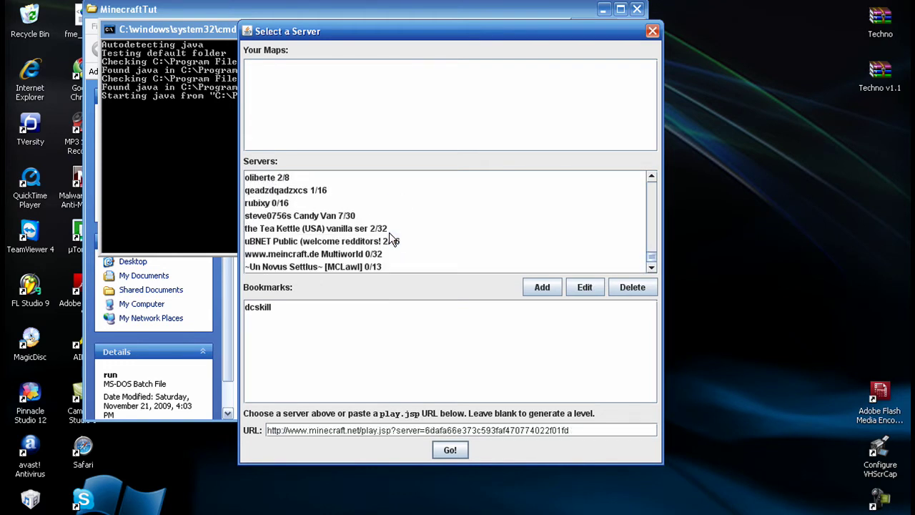
{"action": "scroll", "coordinate": [389, 232], "scroll_direction": "up", "scroll_amount": 20}
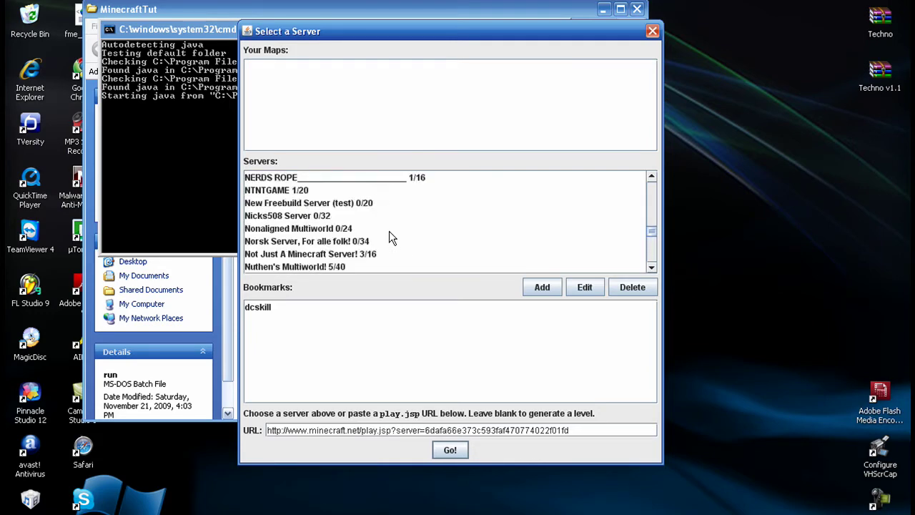
{"action": "scroll", "coordinate": [389, 238], "scroll_direction": "up", "scroll_amount": 3}
{"action": "left_click_drag", "start_coordinate": [651, 232], "coordinate": [652, 187]}
Pick the saved bookmark and connect to the DC FreeBuild server
{"action": "left_click", "coordinate": [255, 310]}
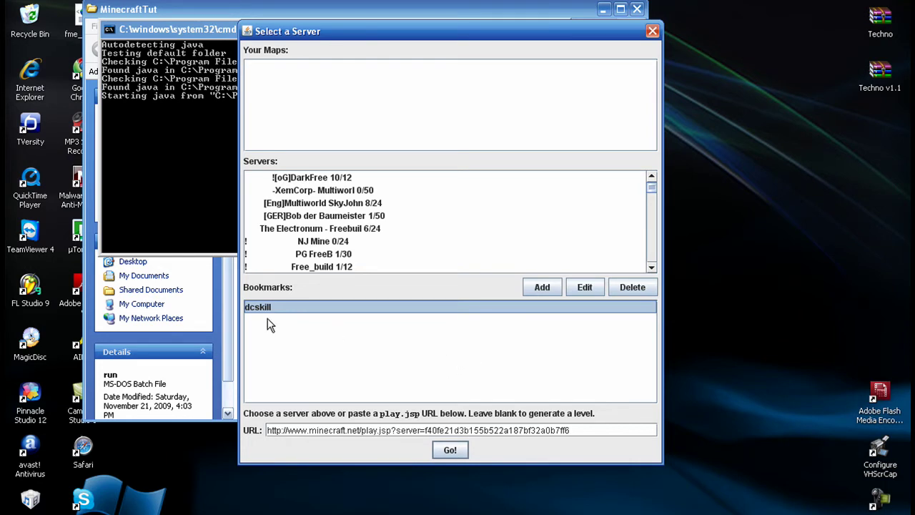
{"action": "left_click", "coordinate": [445, 454]}
{"action": "left_click", "coordinate": [455, 447]}
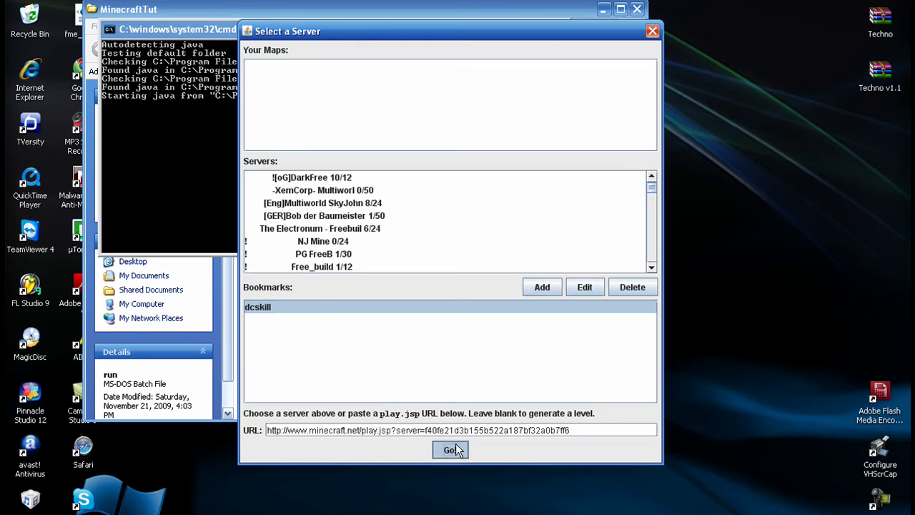
{"action": "left_click", "coordinate": [453, 451]}
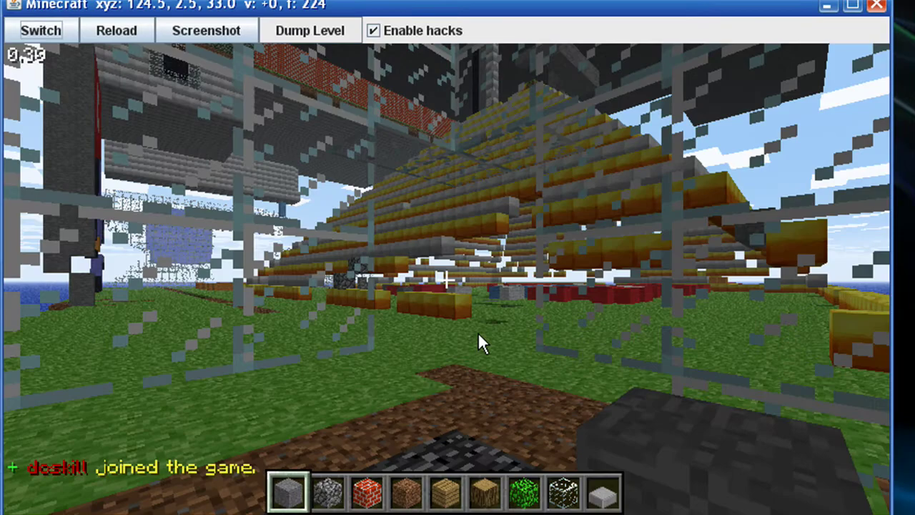
Fly up out of the structures, then forward toward the staircase structure
{"action": "key", "text": "space"}
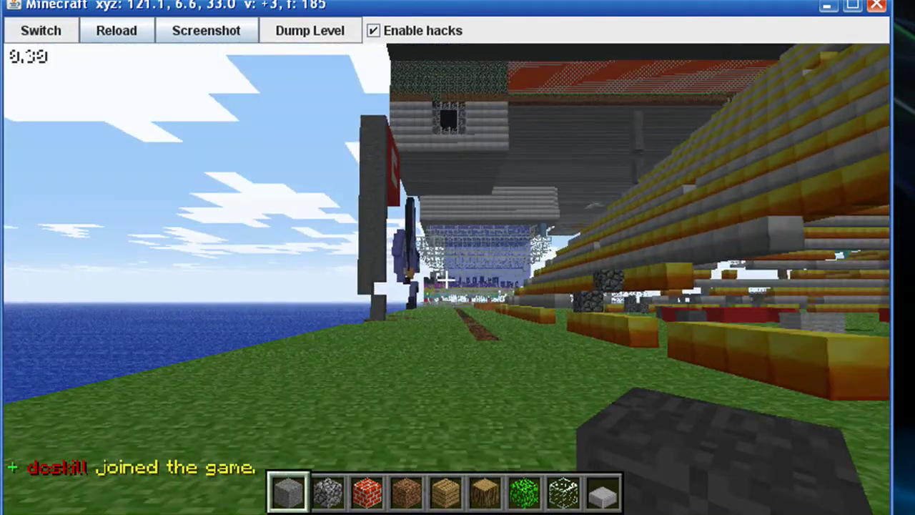
{"action": "key", "text": "w"}
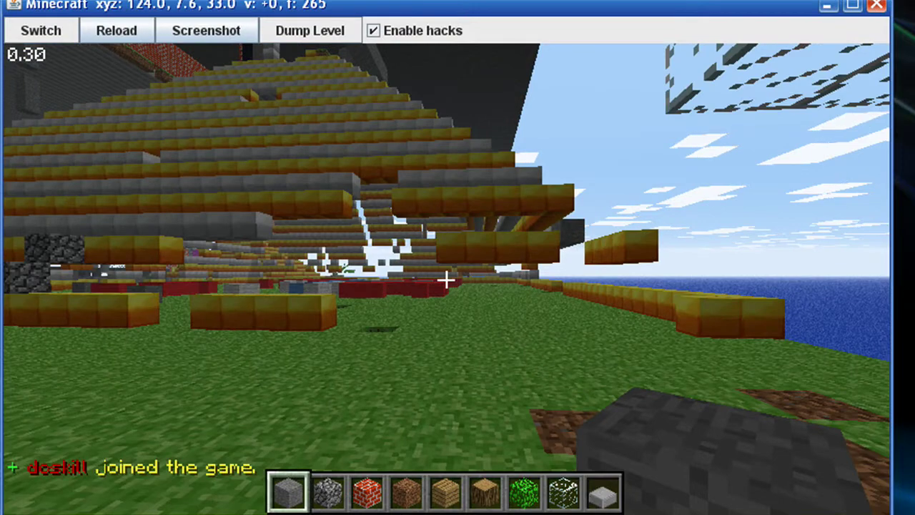
{"action": "key", "text": "w"}
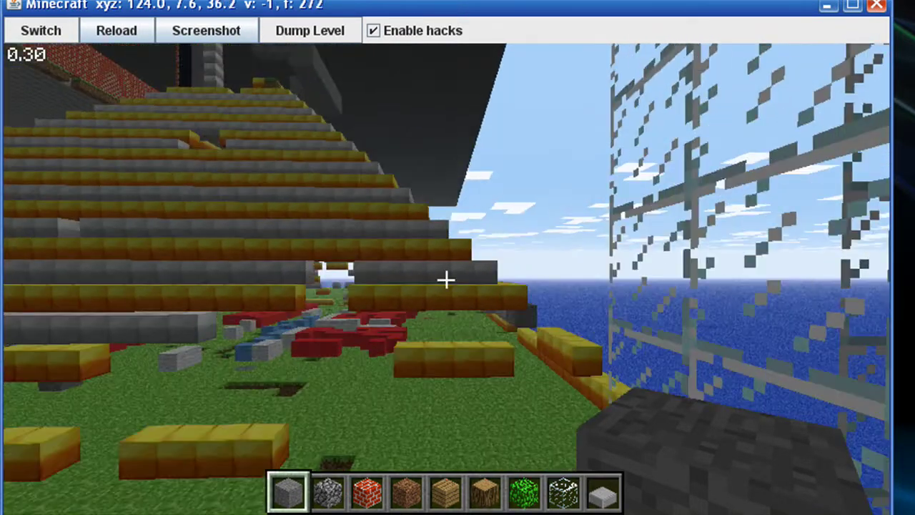
{"action": "key", "text": "w"}
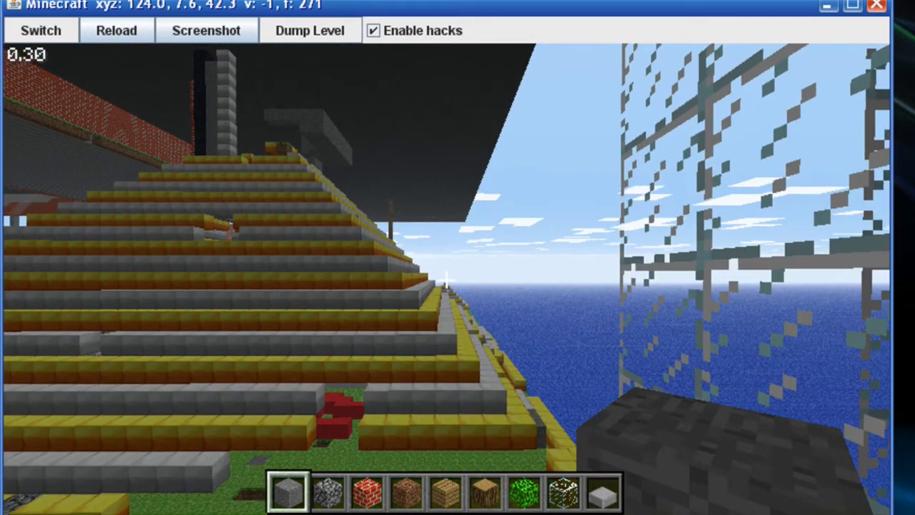
Fly past the pink and teal structures, then descend beside the pyramid onto grass
{"action": "key", "text": "w"}
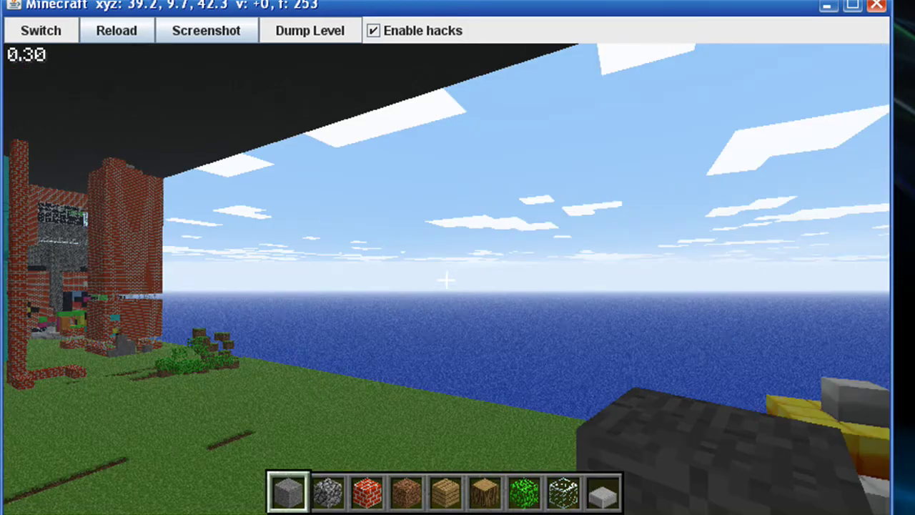
{"action": "key", "text": "w"}
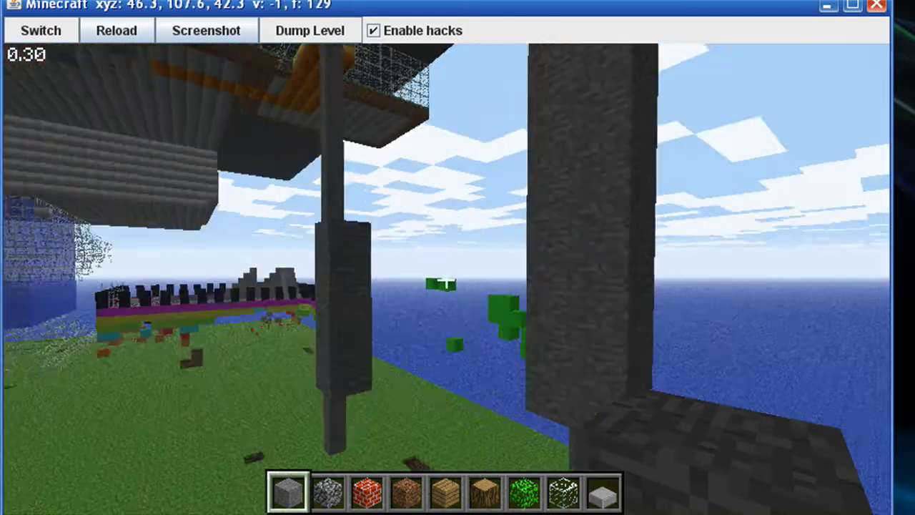
{"action": "key", "text": "w"}
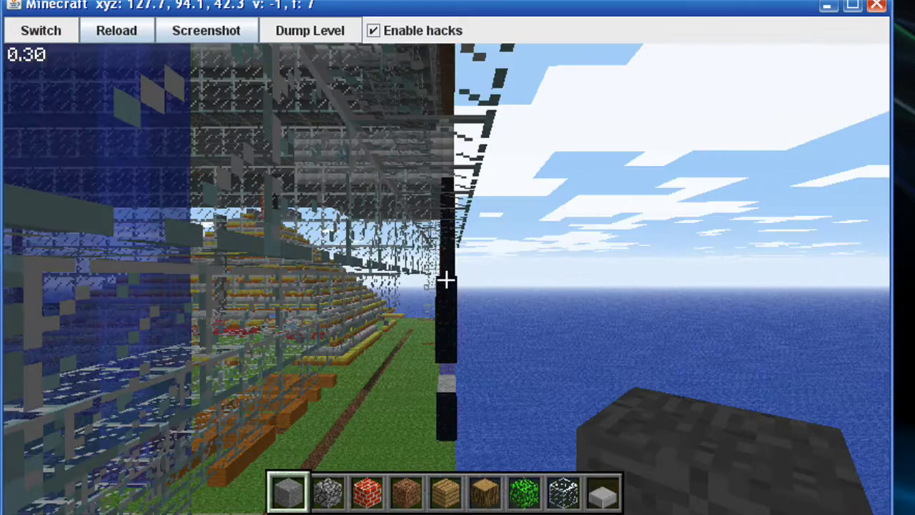
{"action": "key", "text": "w"}
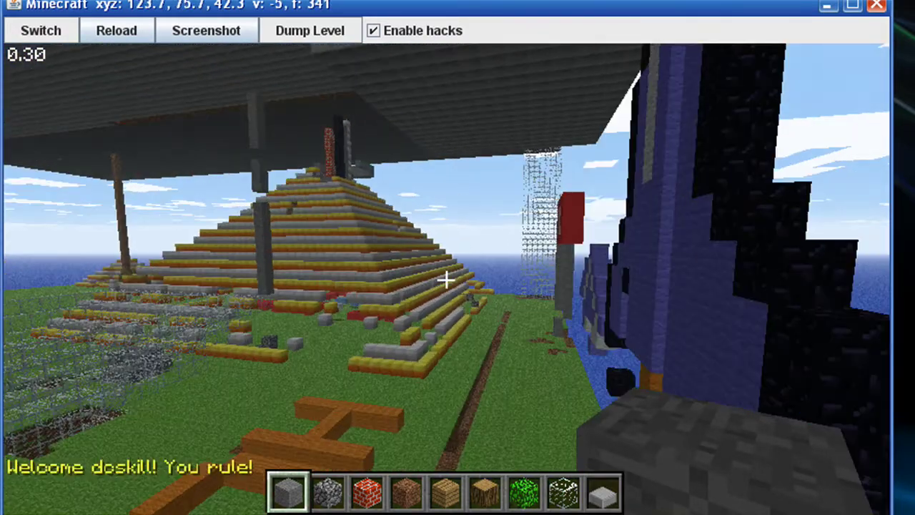
{"action": "key", "text": "w"}
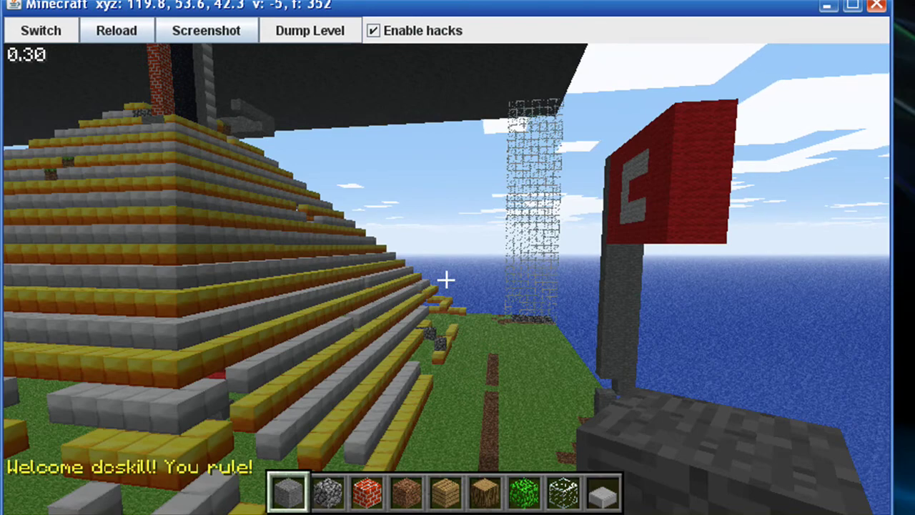
{"action": "key", "text": "w"}
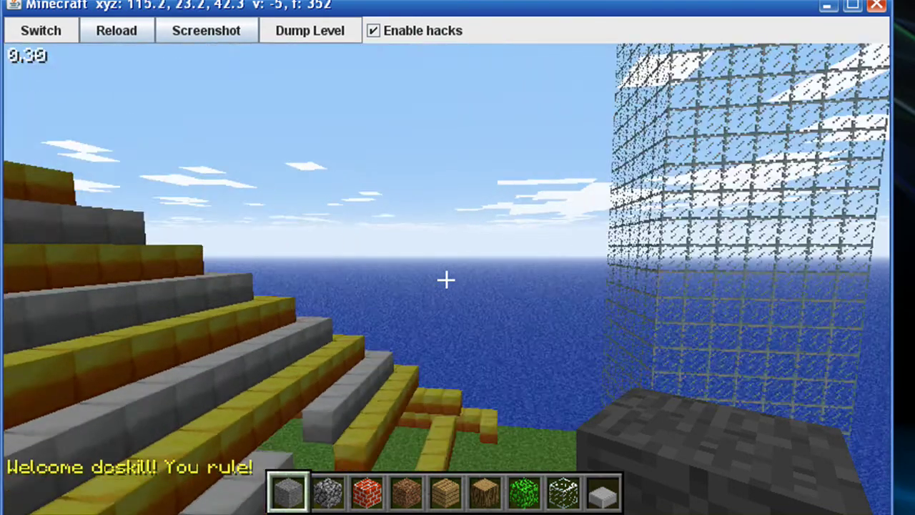
{"action": "key", "text": "w"}
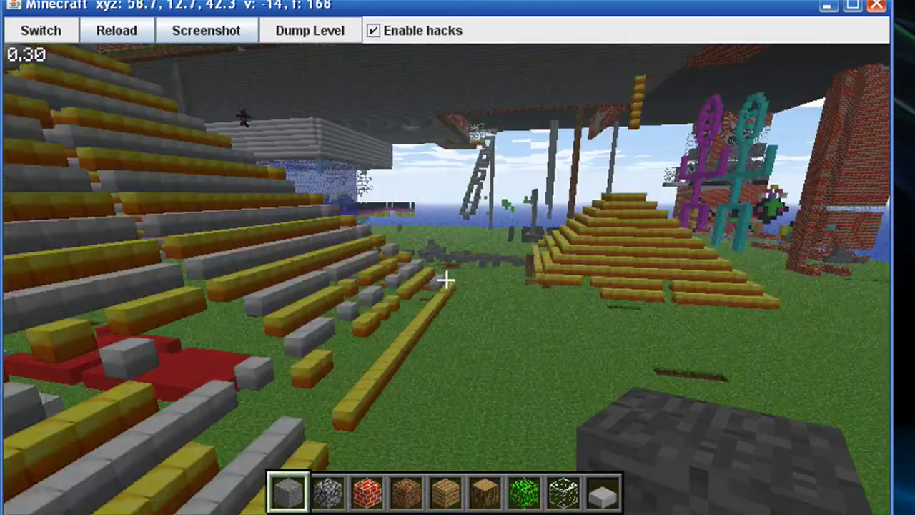
{"action": "key", "text": "space"}
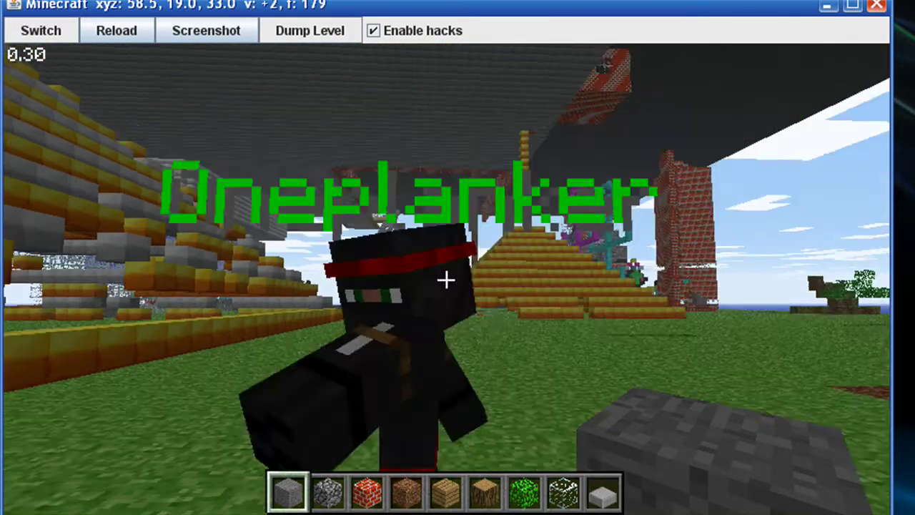
{"action": "mouse_move", "coordinate": [445, 280]}
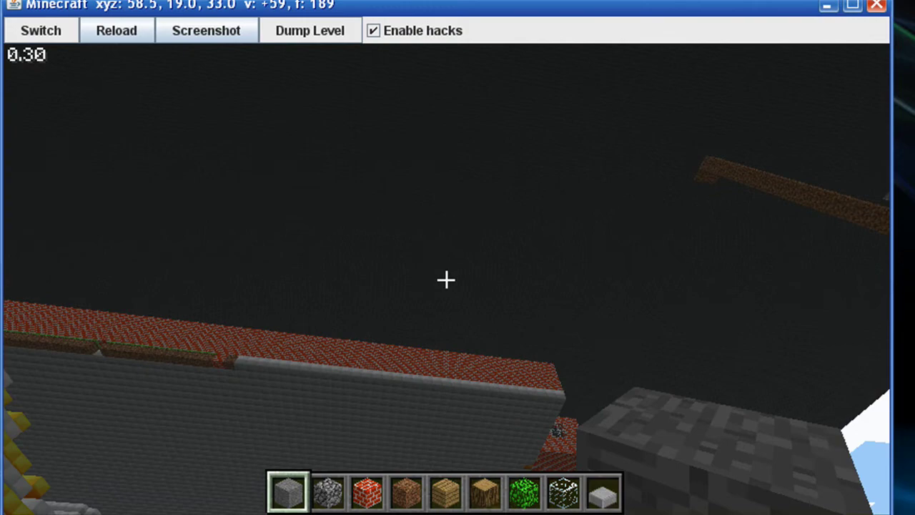
Move toward the pyramid and respawn at the spawn point
{"action": "key", "text": "w"}
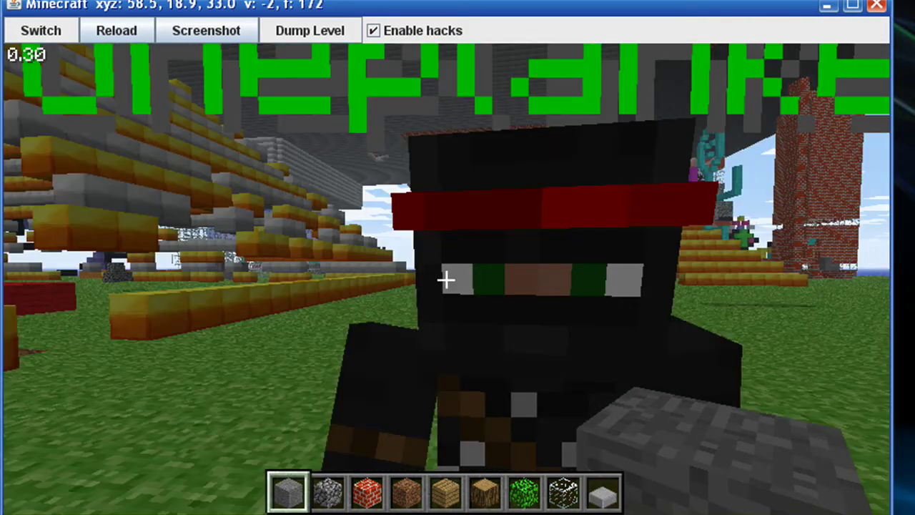
{"action": "key", "text": "r"}
{"action": "key", "text": "w"}
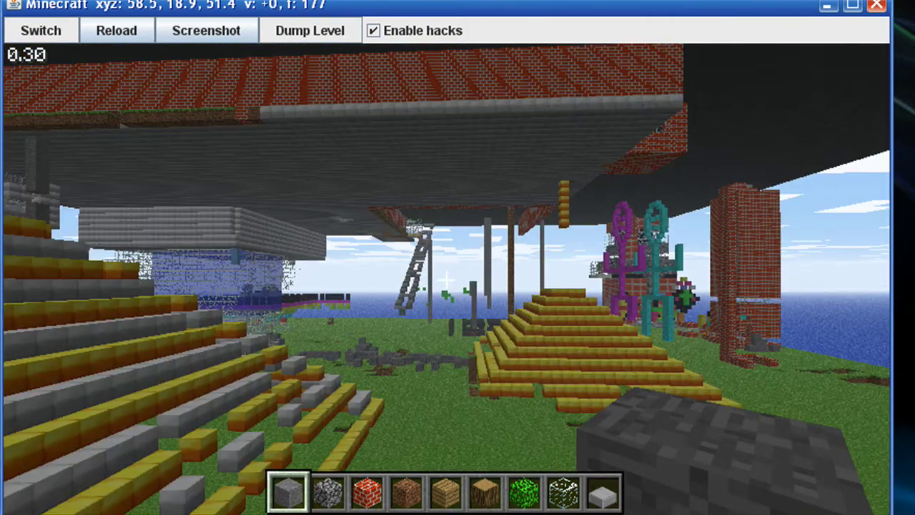
{"action": "key", "text": "r"}
Fly high across the map and return beside the pyramid's rows
{"action": "key", "text": "w"}
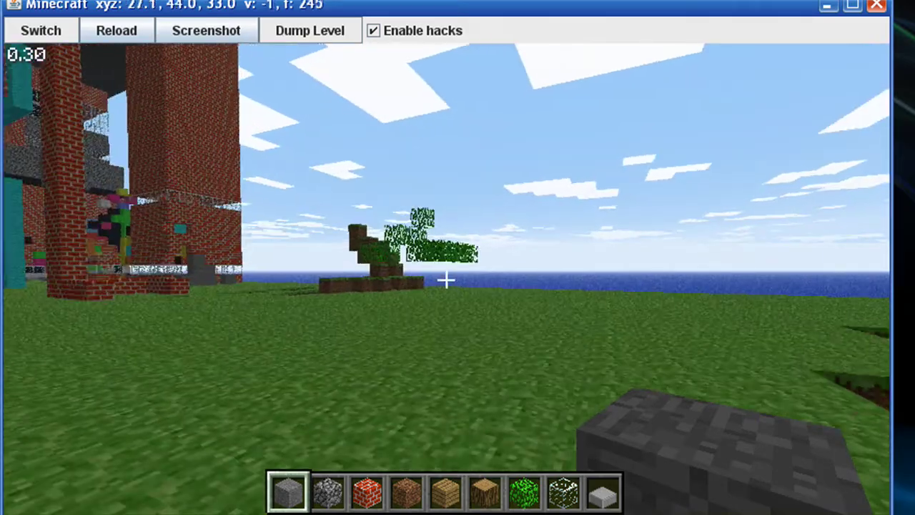
{"action": "key", "text": "w"}
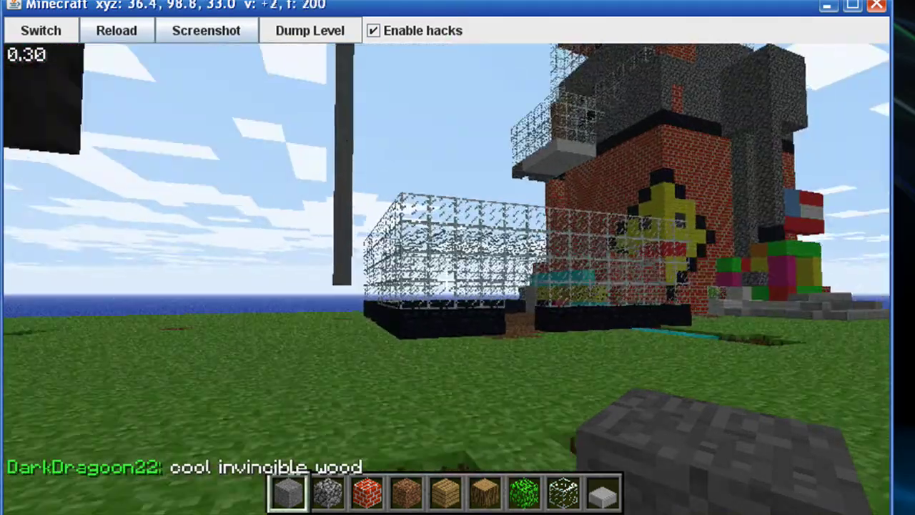
{"action": "key", "text": "w"}
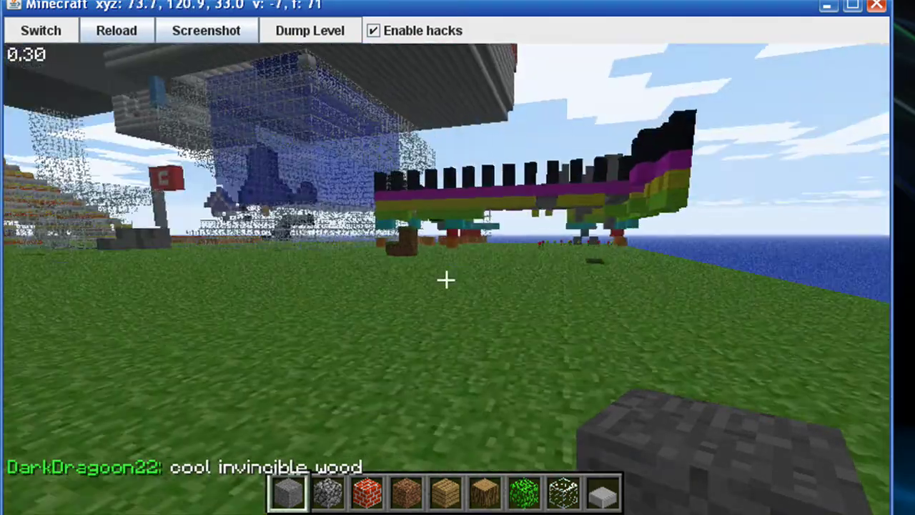
{"action": "key", "text": "w"}
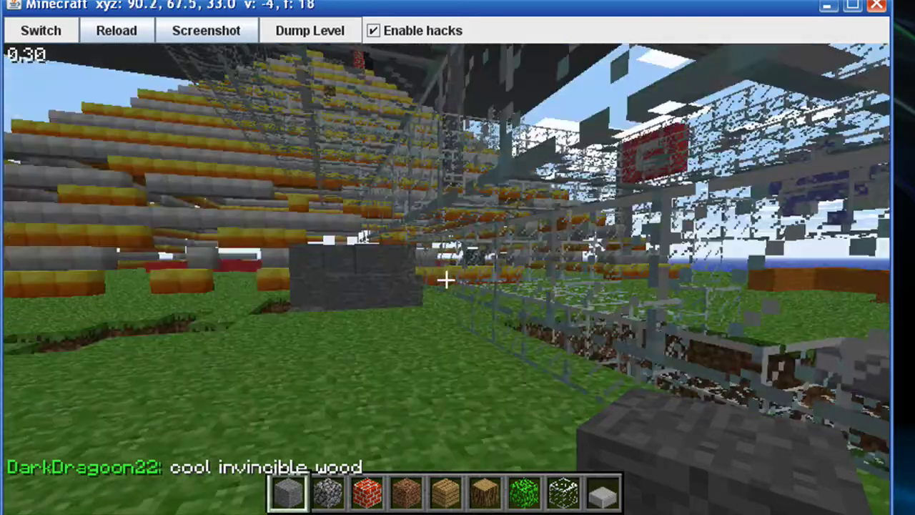
{"action": "key", "text": "w"}
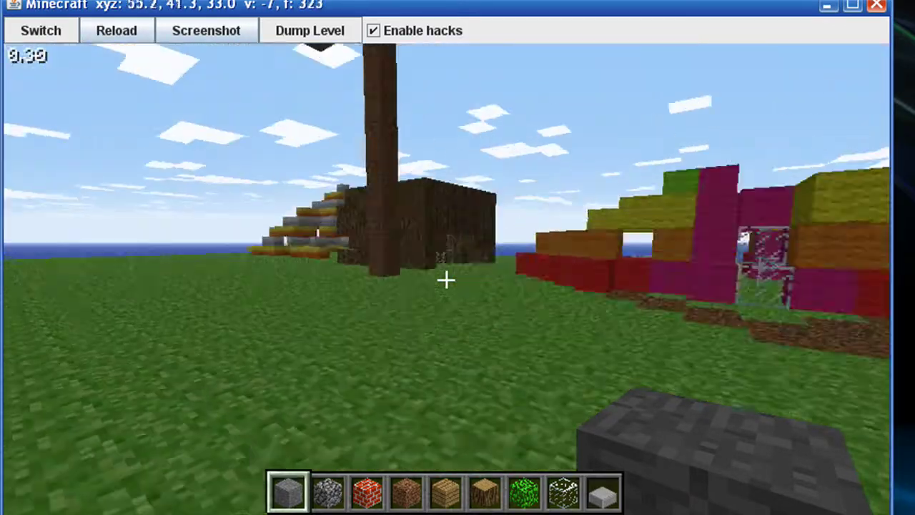
{"action": "key", "text": "w"}
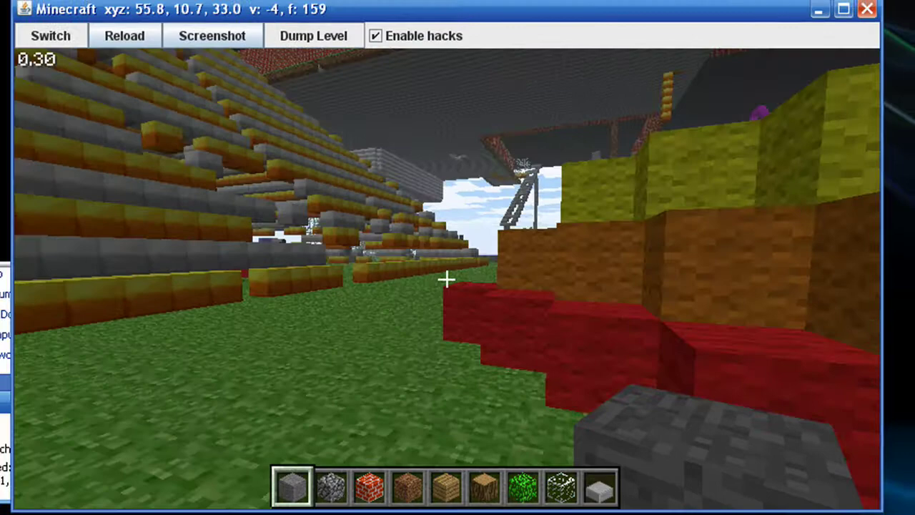